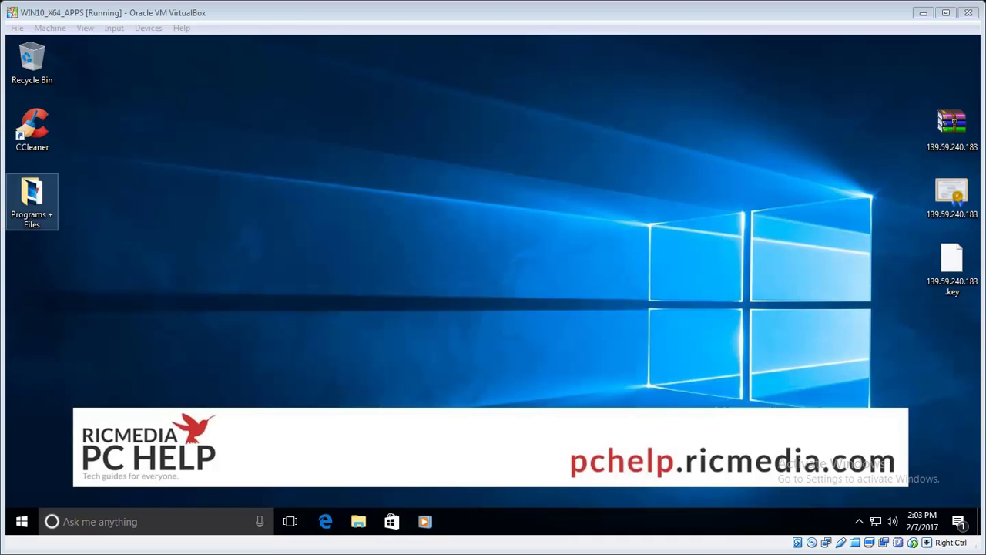
- Search the Start menu for 'control panel' and launch the Control Panel best match
left_click(298, 273)
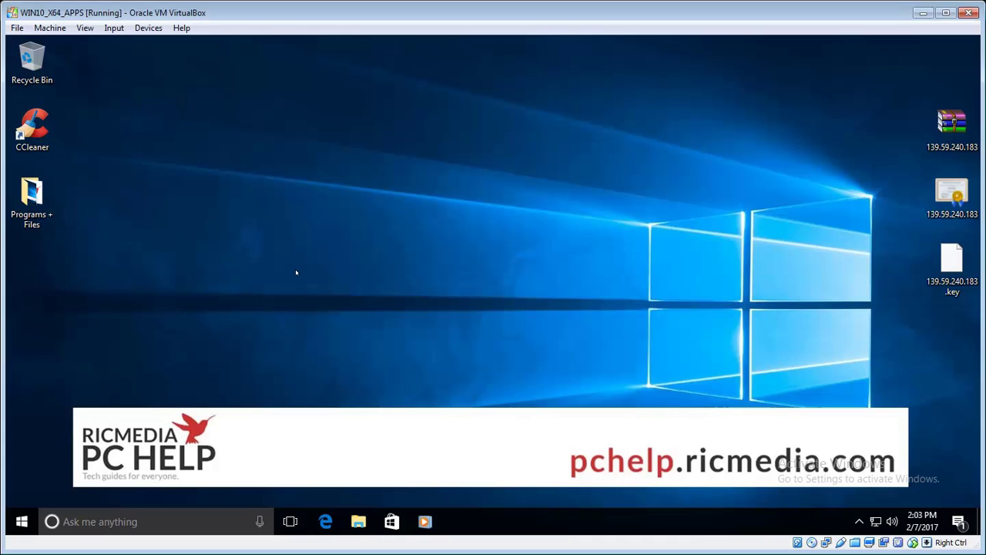
left_click(22, 522)
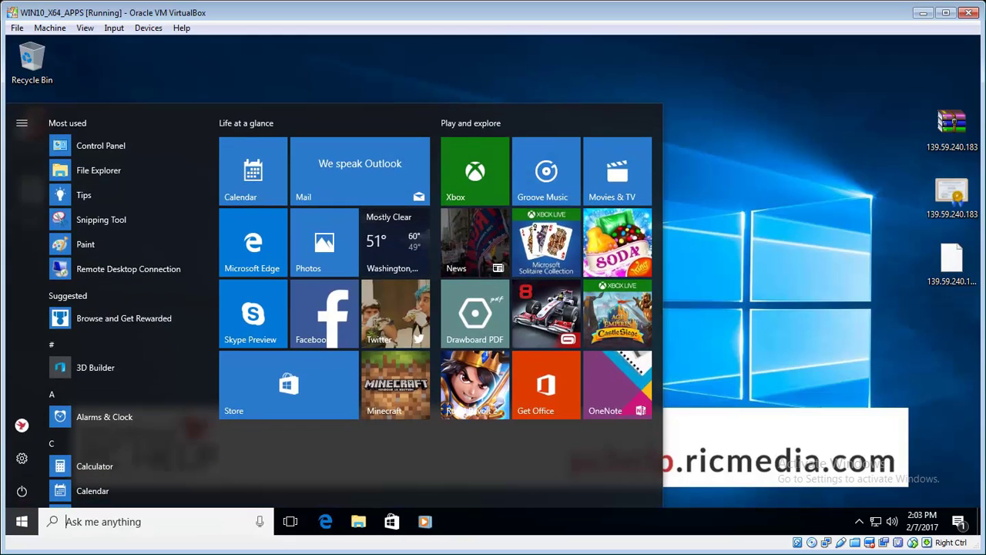
left_click(89, 523)
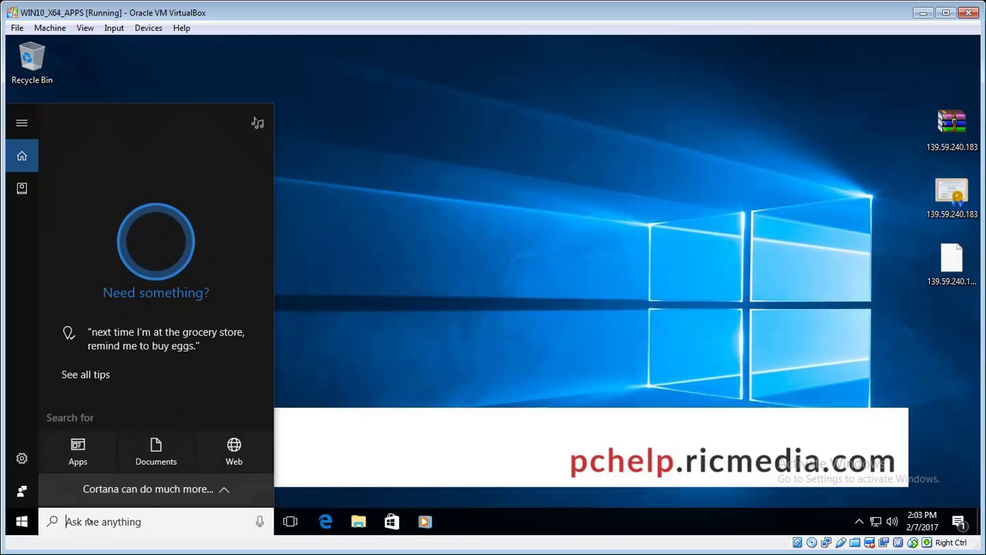
type("control")
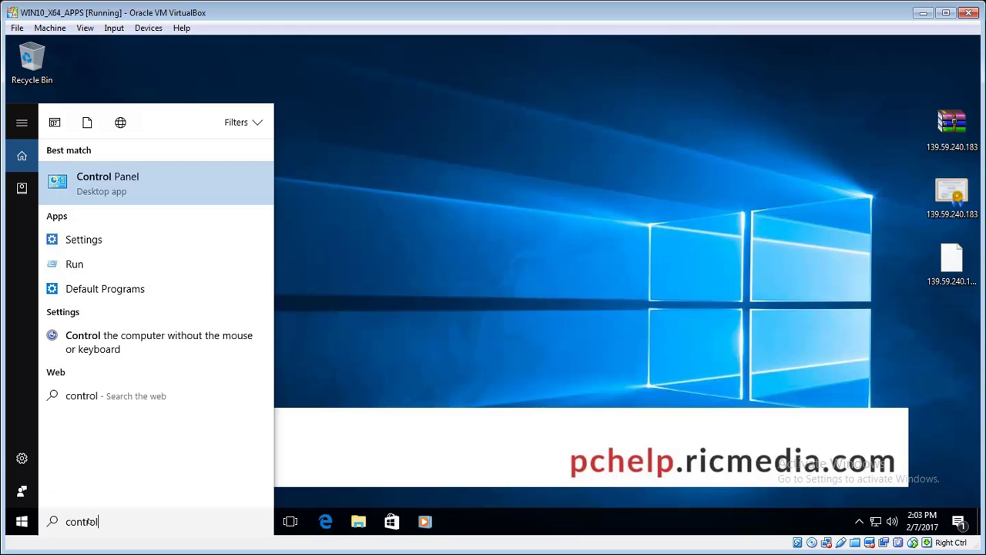
type(" panel")
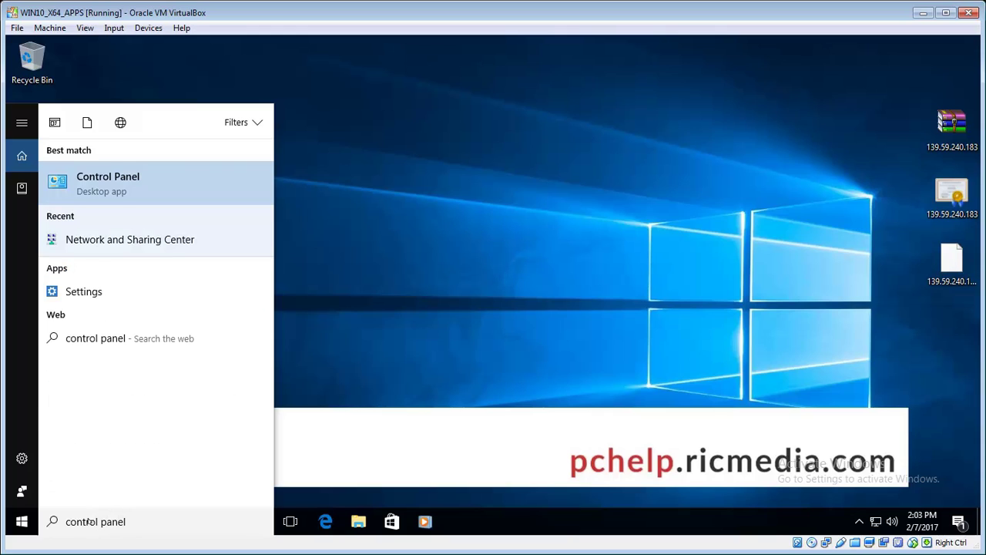
left_click(137, 180)
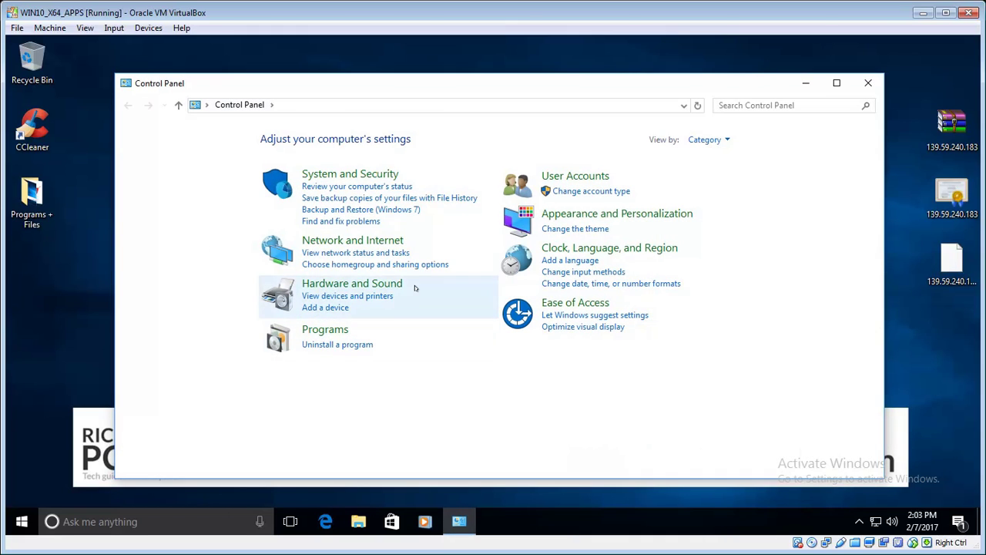
- Go to Network and Internet, then Network and Sharing Center
left_click(389, 241)
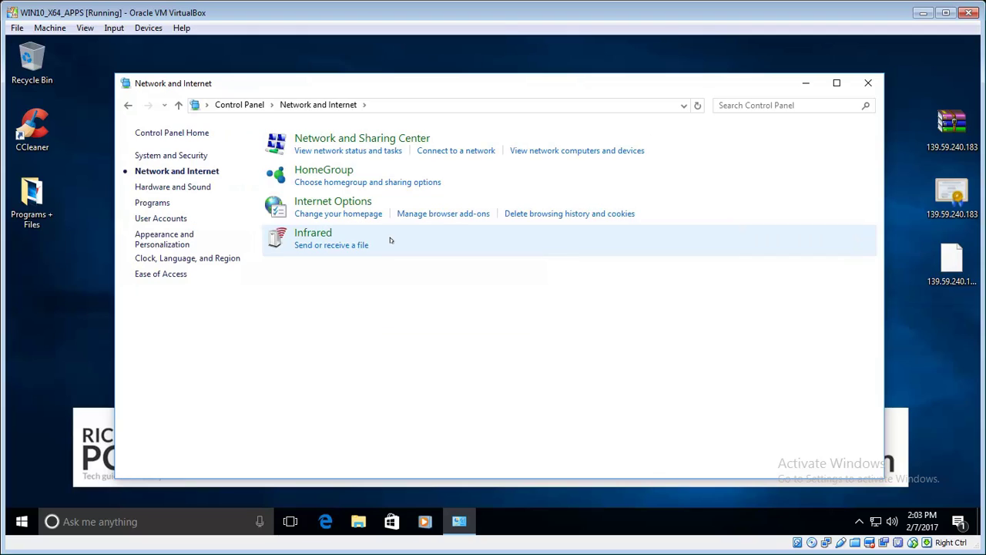
left_click(396, 137)
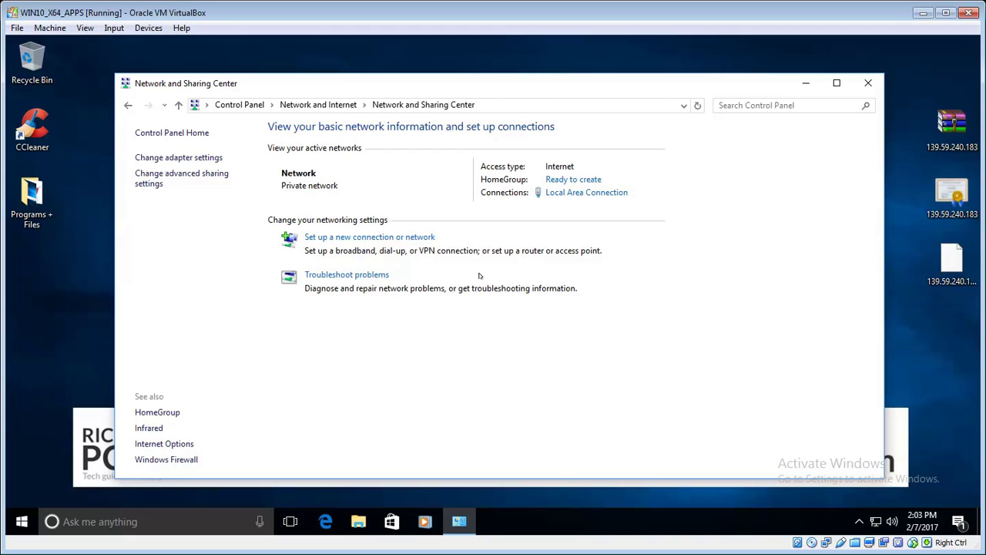
- In the new-connection wizard, choose Connect to a workplace using my Internet connection (VPN)
left_click(424, 238)
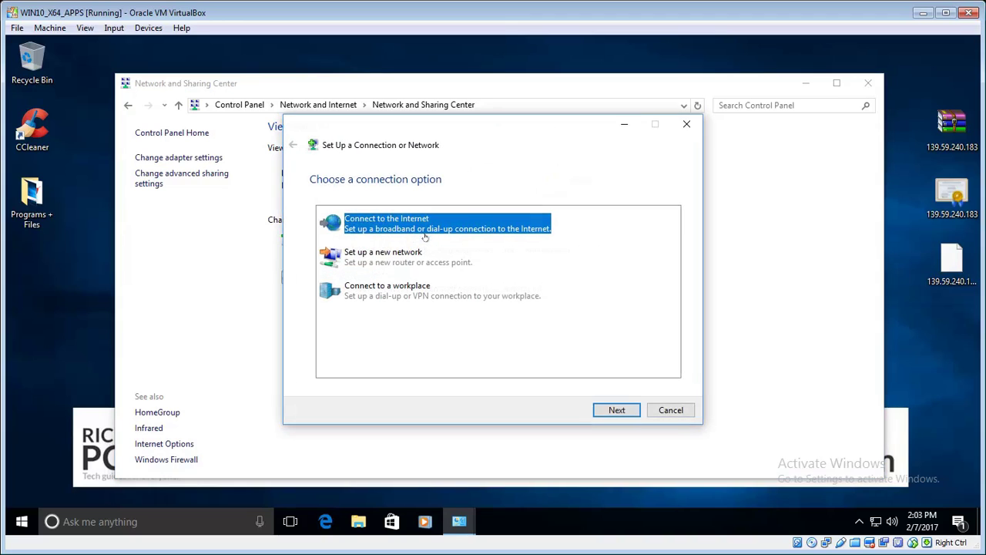
left_click(416, 294)
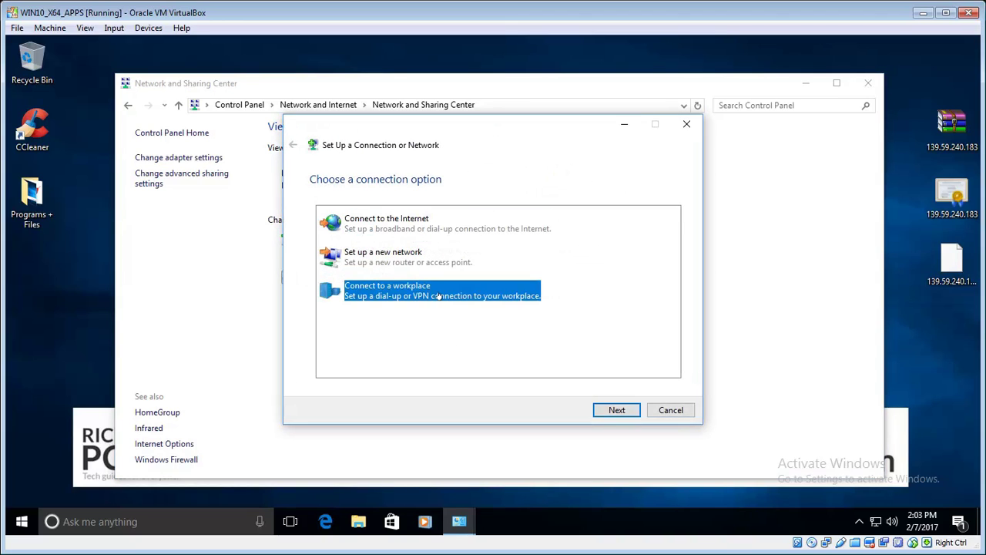
left_click(622, 408)
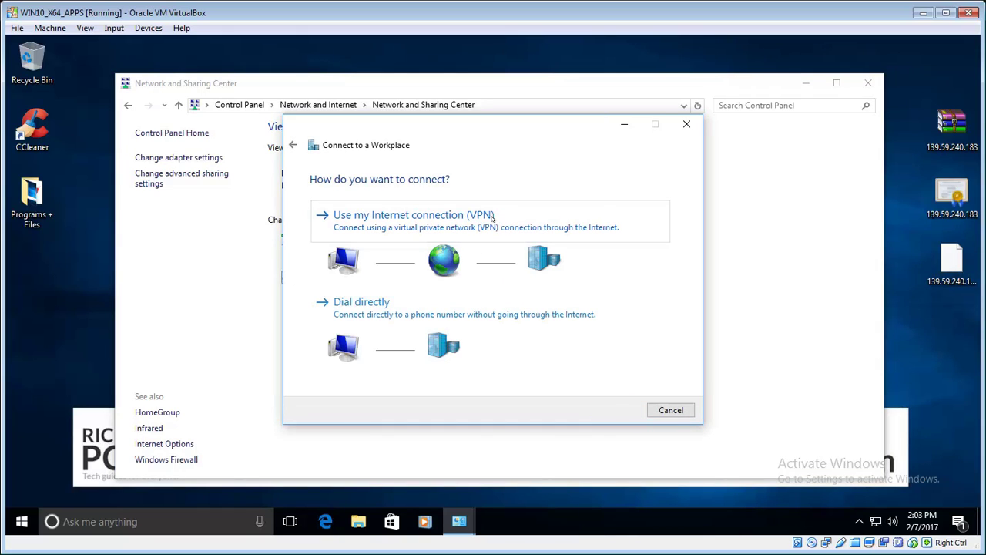
left_click(522, 222)
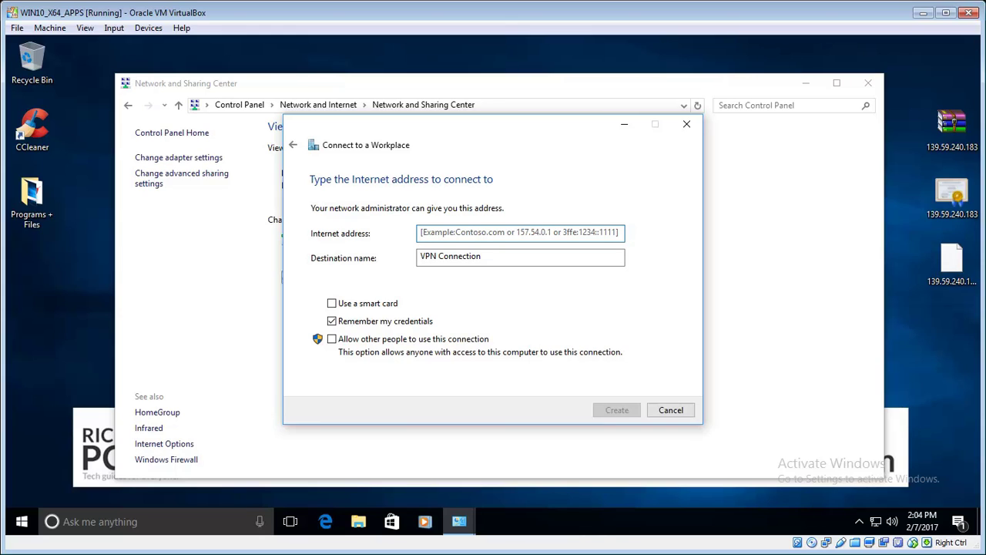
- Create VPN 'Home VPN' to 139.59.240.183, allowing other people to use it
type("139.59.240.183")
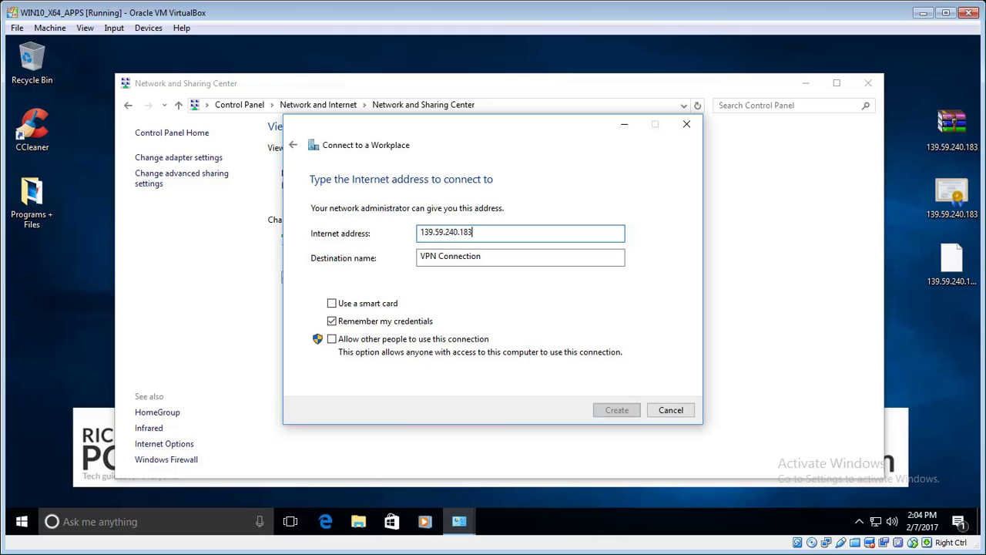
left_click(486, 258)
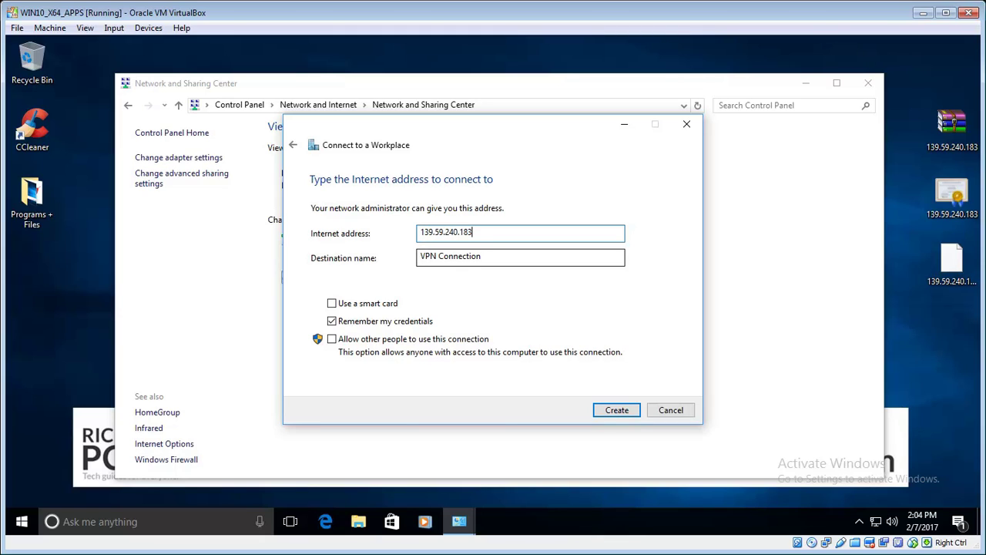
key("Tab")
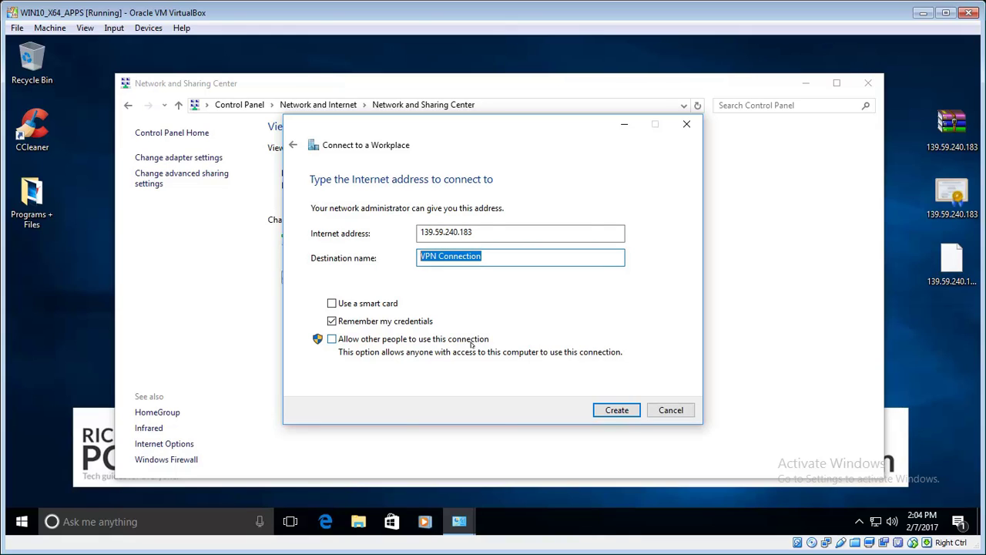
type("H")
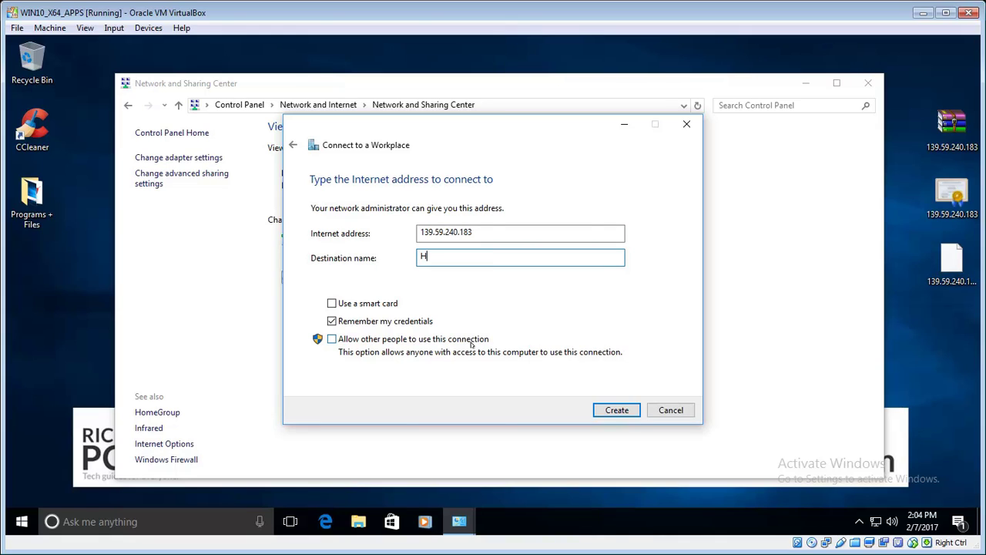
type("ome VPN")
left_click(410, 341)
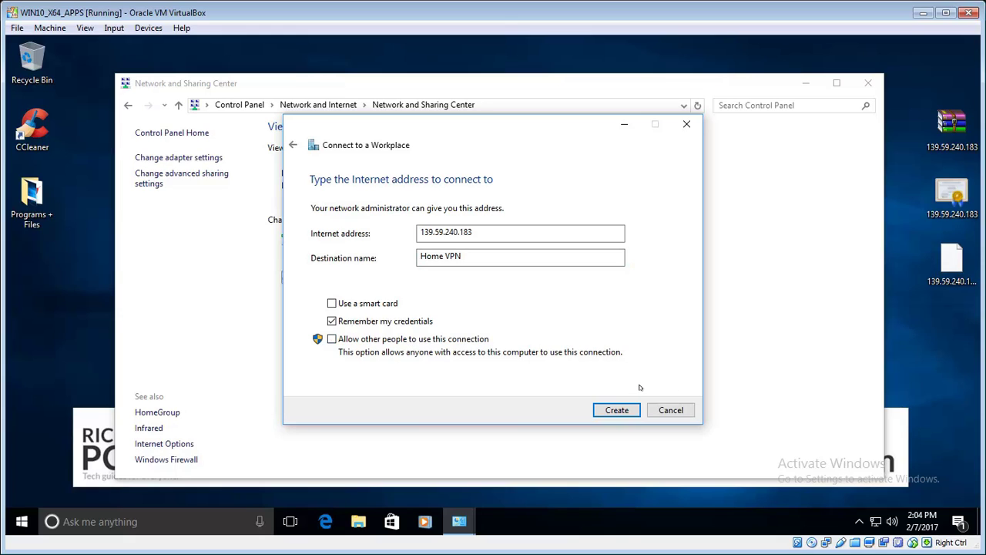
left_click(617, 410)
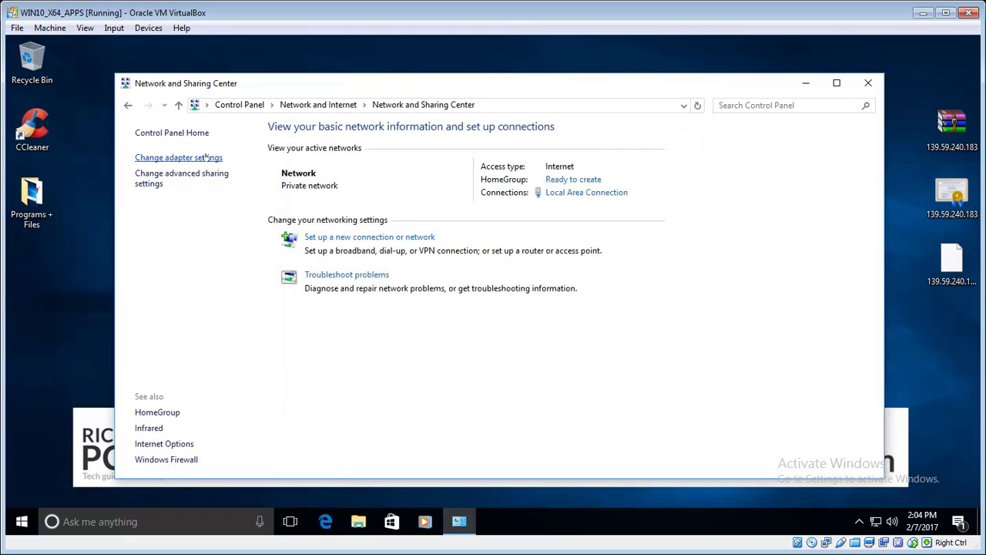
- Open the Home VPN connection's properties from Network Connections
left_click(207, 156)
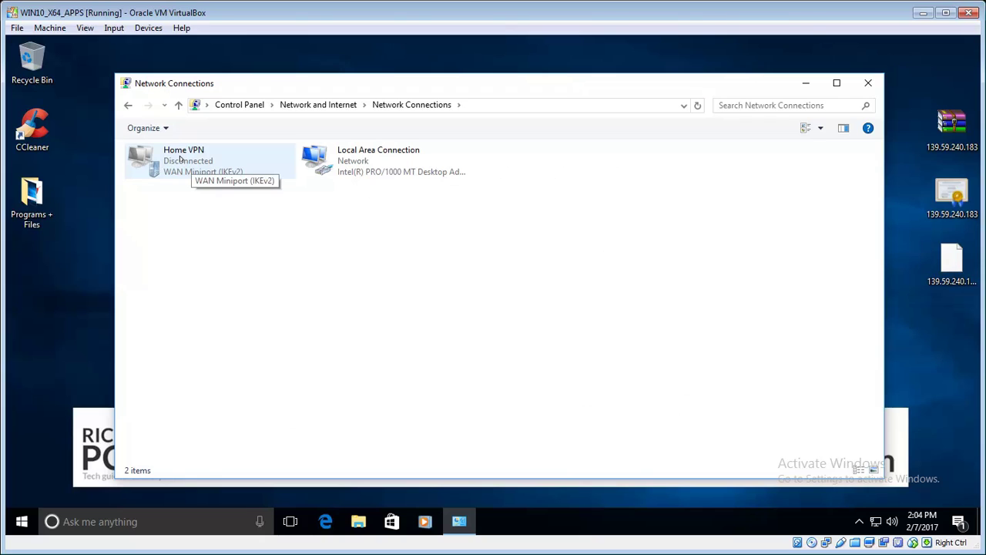
right_click(182, 159)
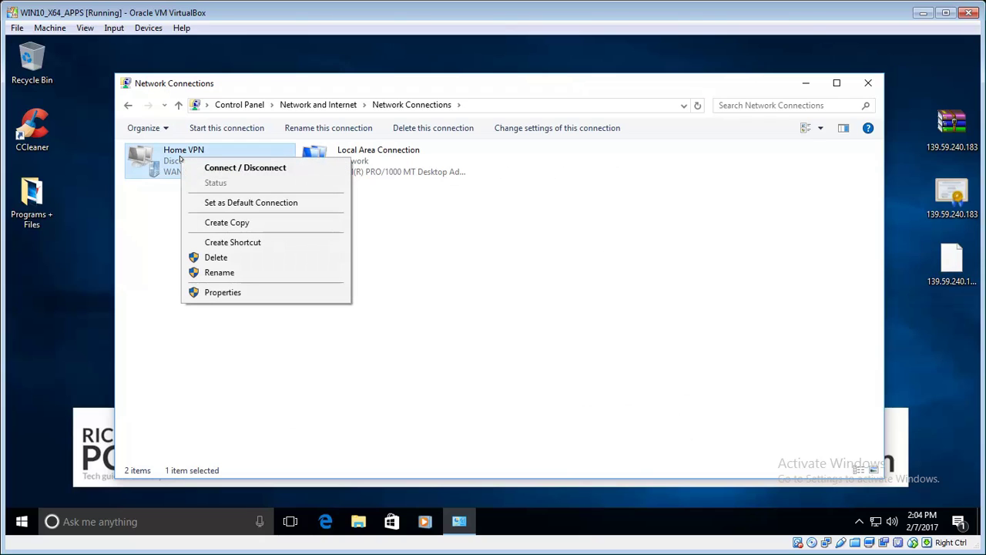
left_click(222, 292)
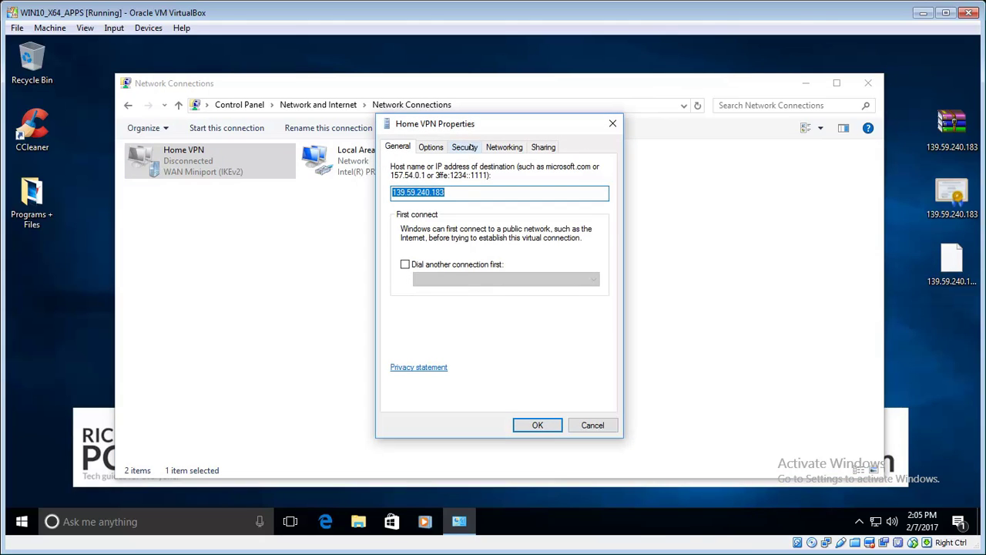
- On the Security tab, set Type of VPN to L2TP/IPsec and open Advanced settings
left_click(472, 147)
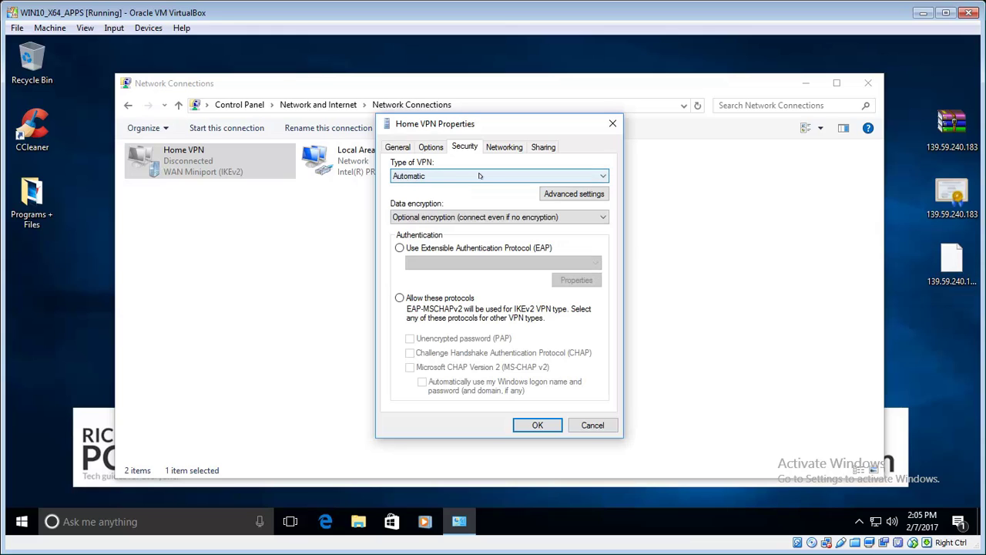
left_click(478, 176)
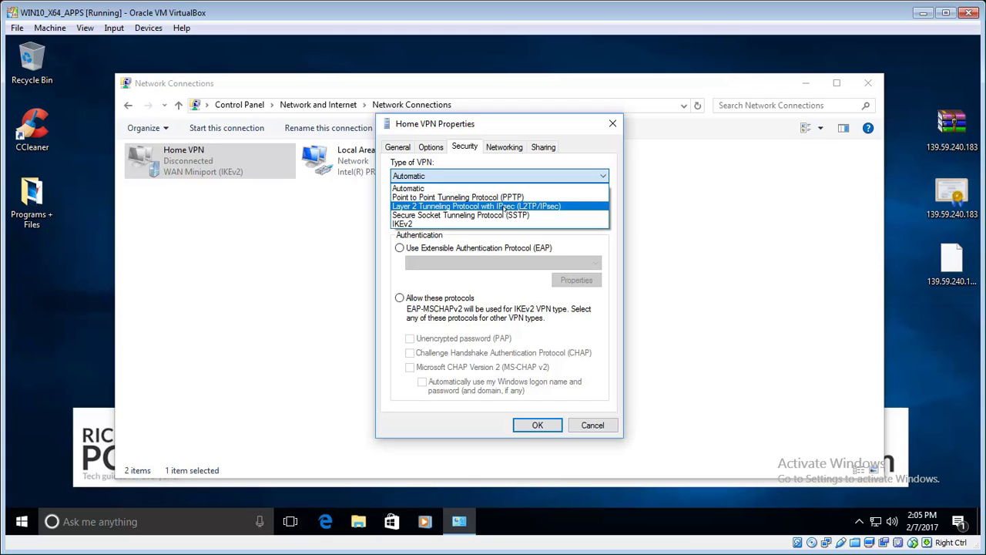
left_click(505, 207)
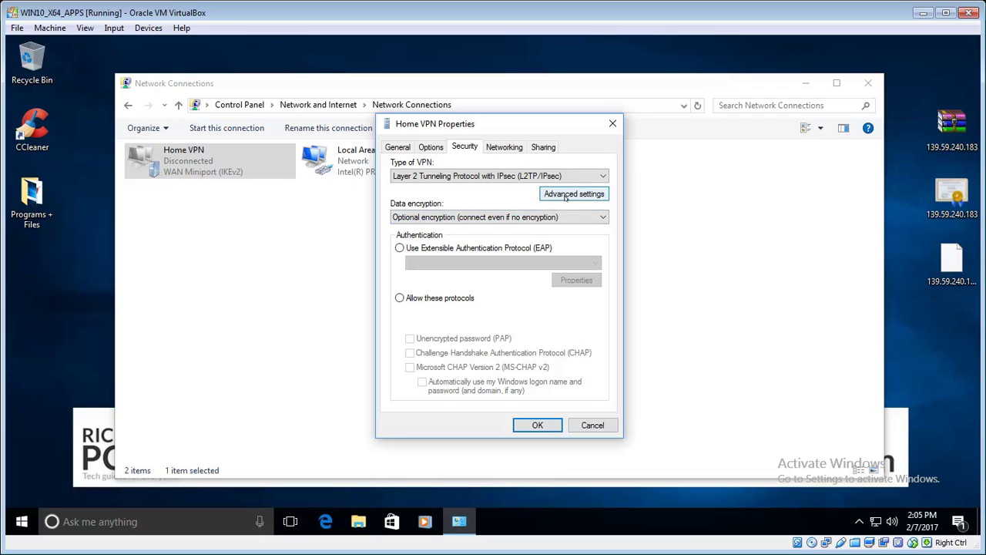
left_click(567, 196)
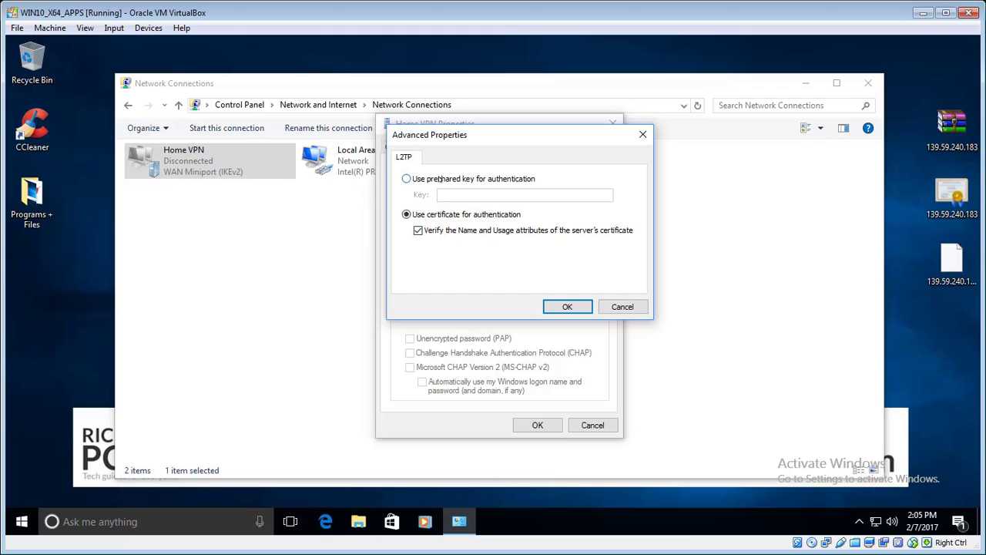
- Switch to pre-shared key authentication, enter the key, and confirm with OK
left_click(439, 179)
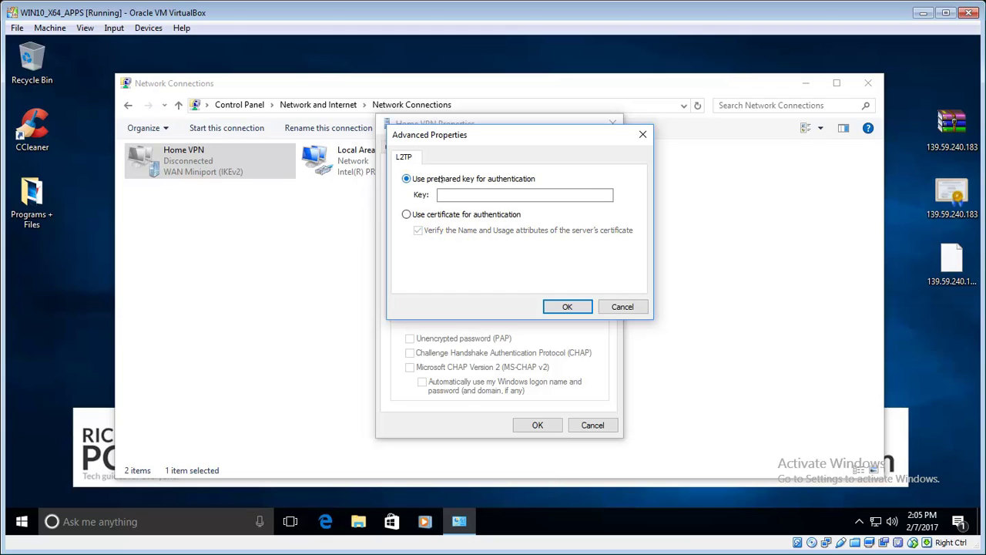
left_click(470, 195)
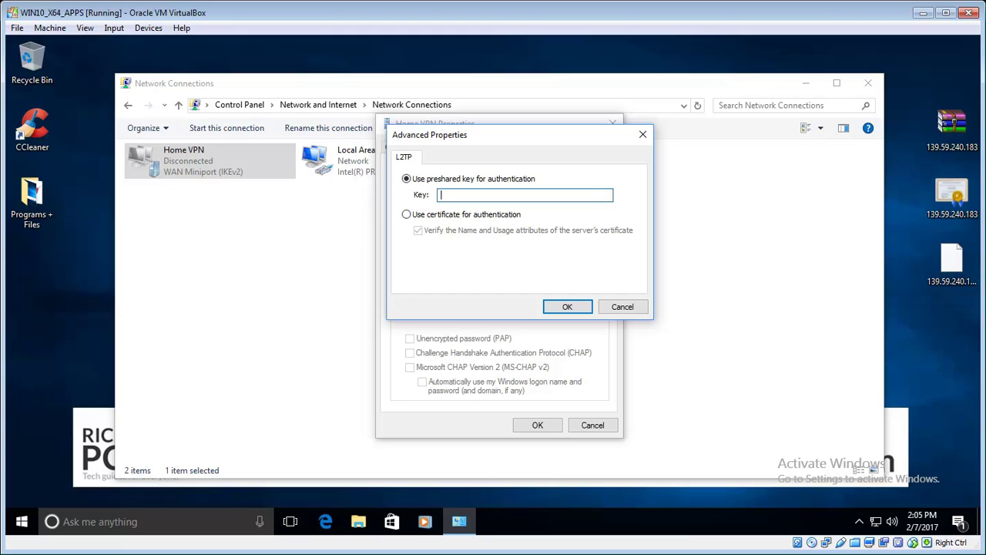
left_click(567, 307)
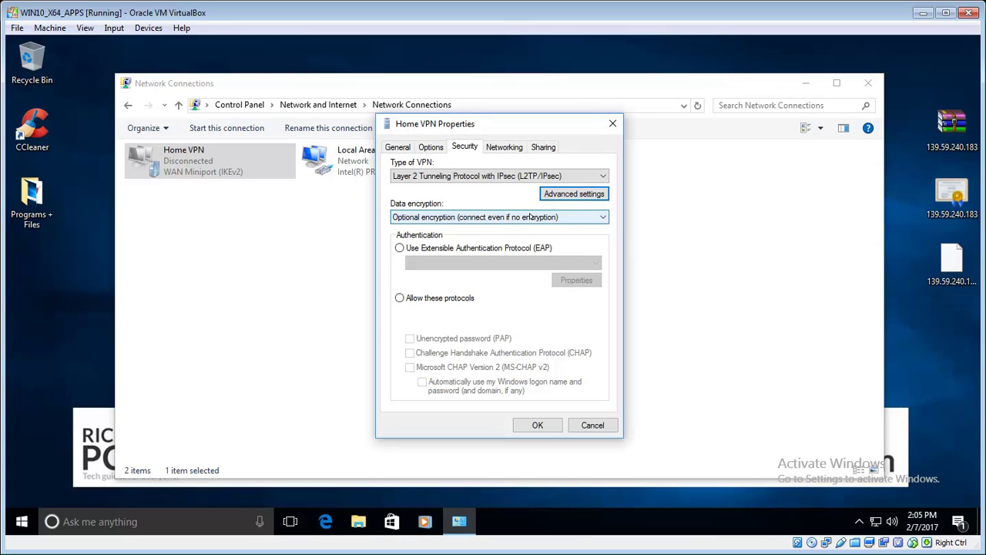
- Set Data encryption to Maximum strength encryption
left_click(530, 217)
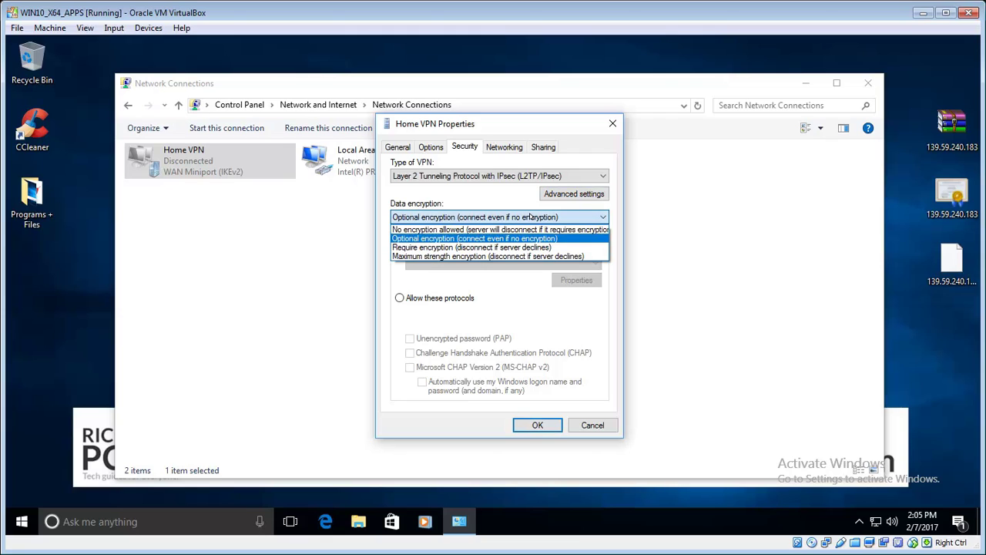
left_click(532, 239)
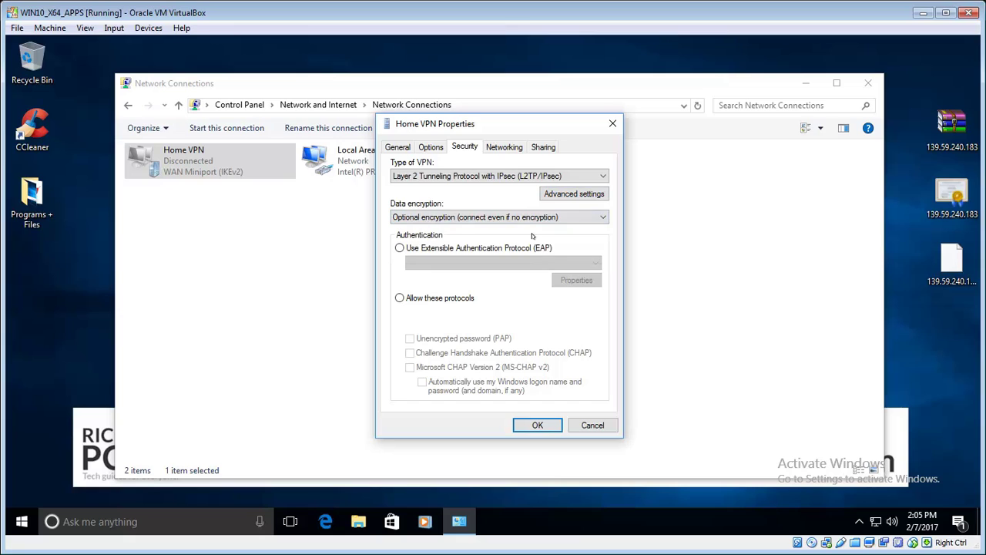
left_click(533, 219)
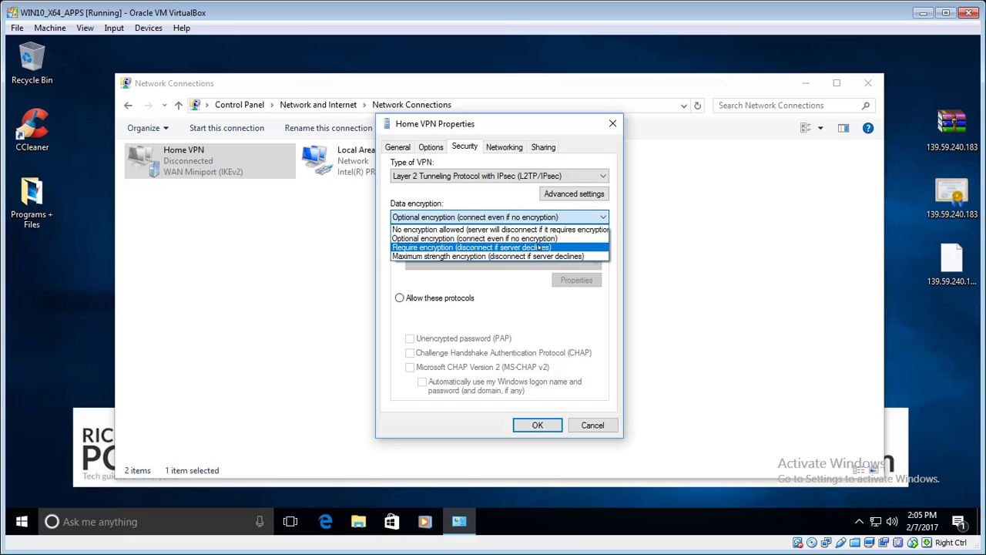
left_click(539, 247)
key("Down")
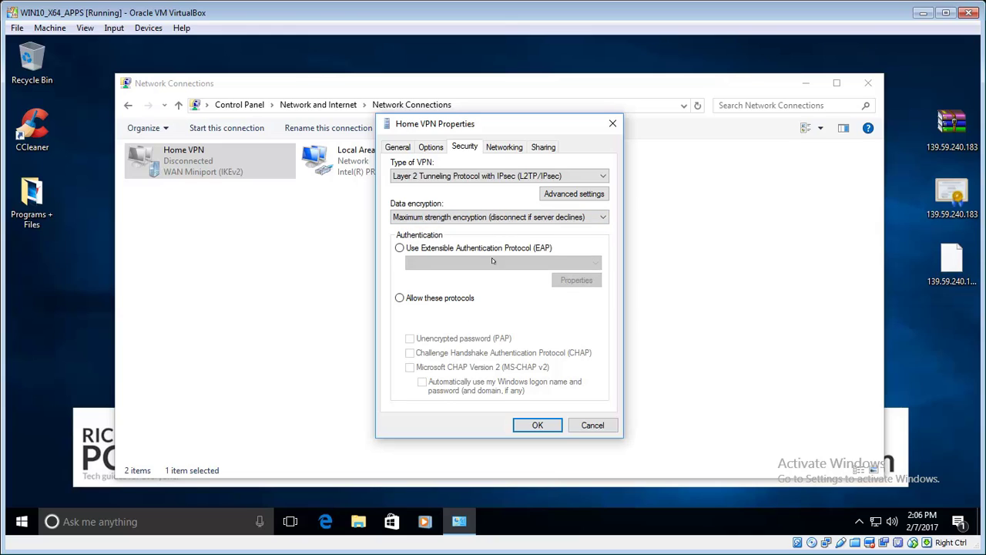
- Allow the PAP, CHAP and MS-CHAP v2 protocols and save the properties
left_click(428, 299)
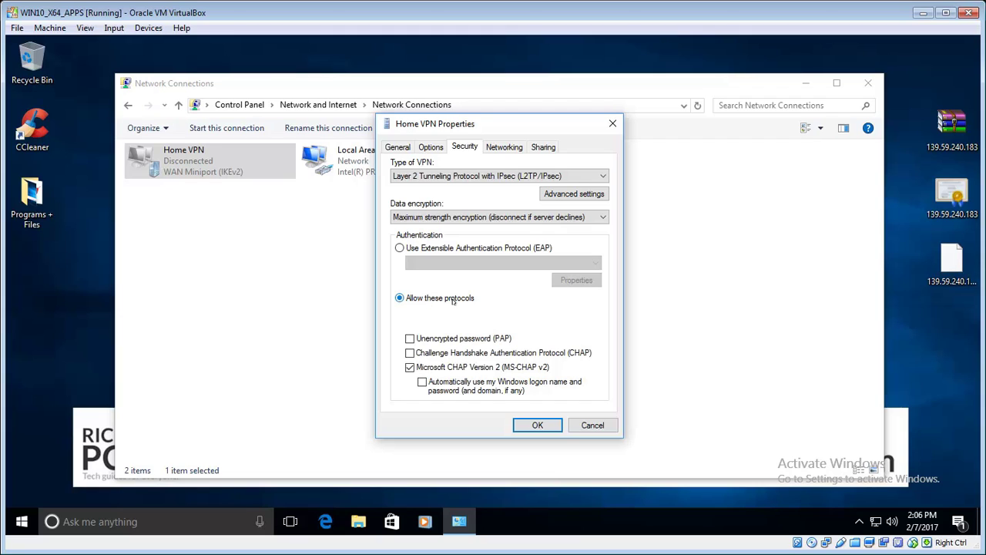
left_click(410, 353)
left_click(410, 338)
left_click(539, 424)
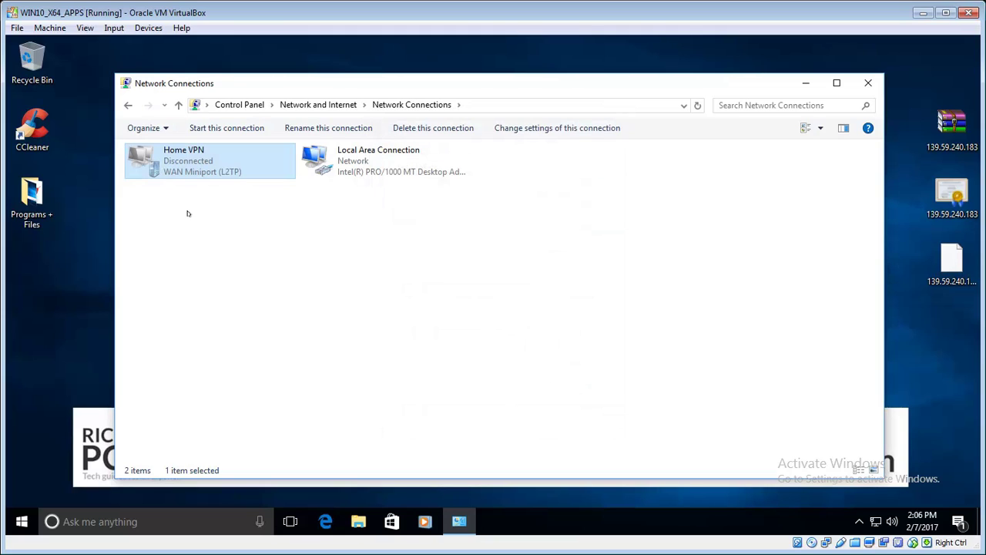
- Choose Connect / Disconnect from Home VPN's context menu in Network Connections
right_click(182, 161)
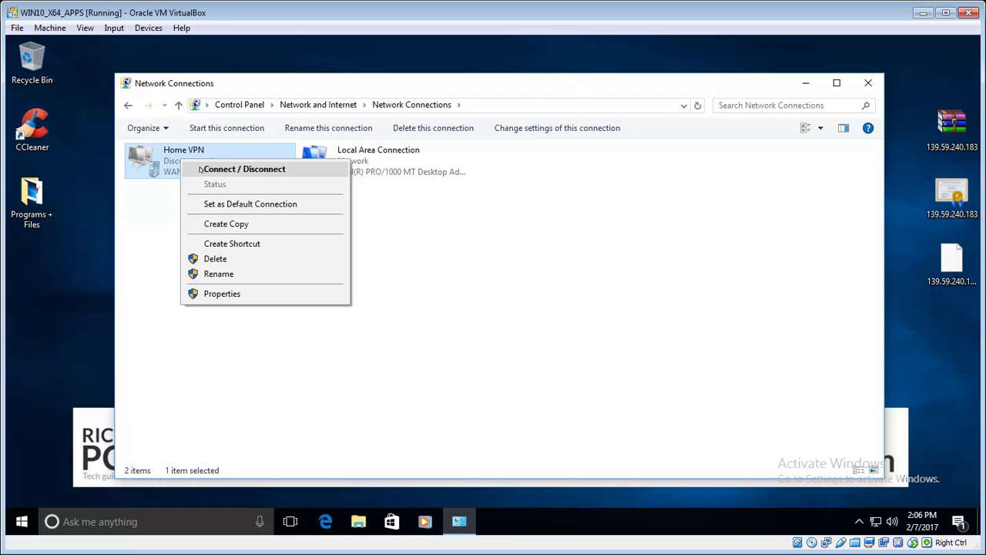
left_click(209, 169)
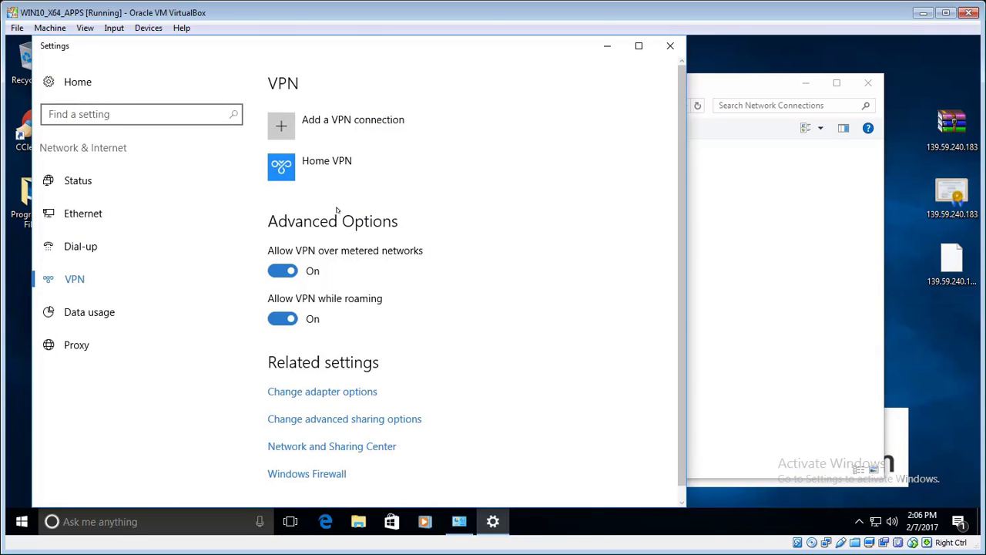
- Connect Home VPN in Settings, signing in with the account's user name and password
left_click(336, 168)
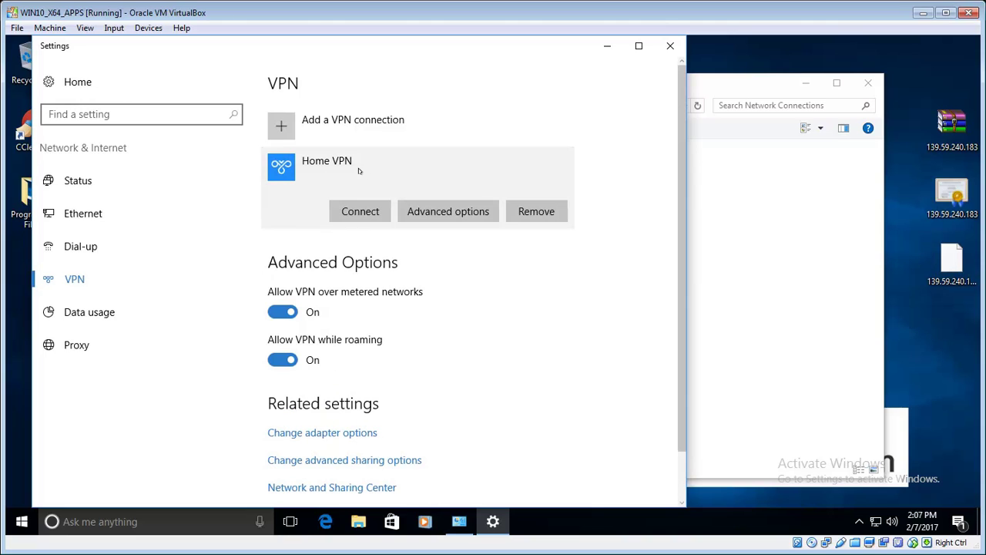
left_click(372, 211)
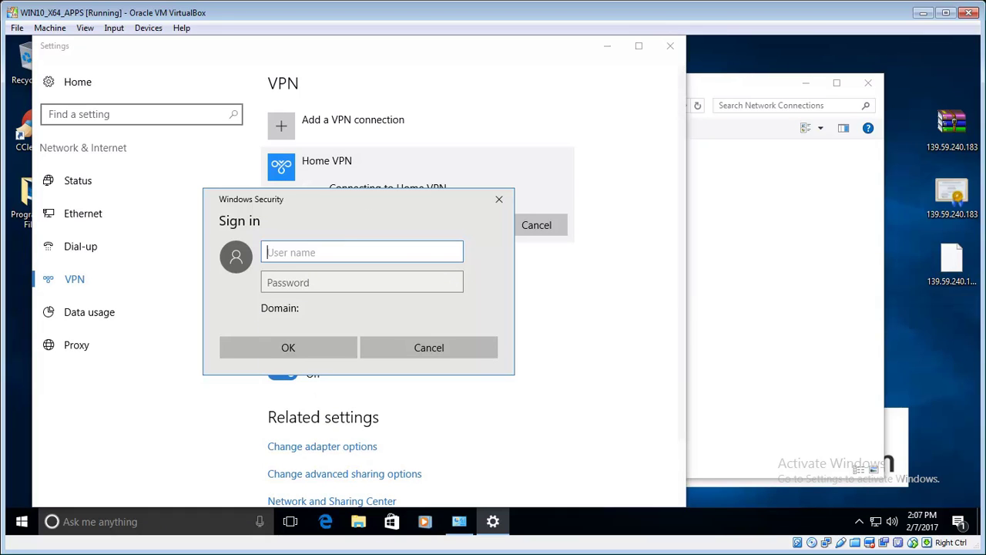
type("PCHelp")
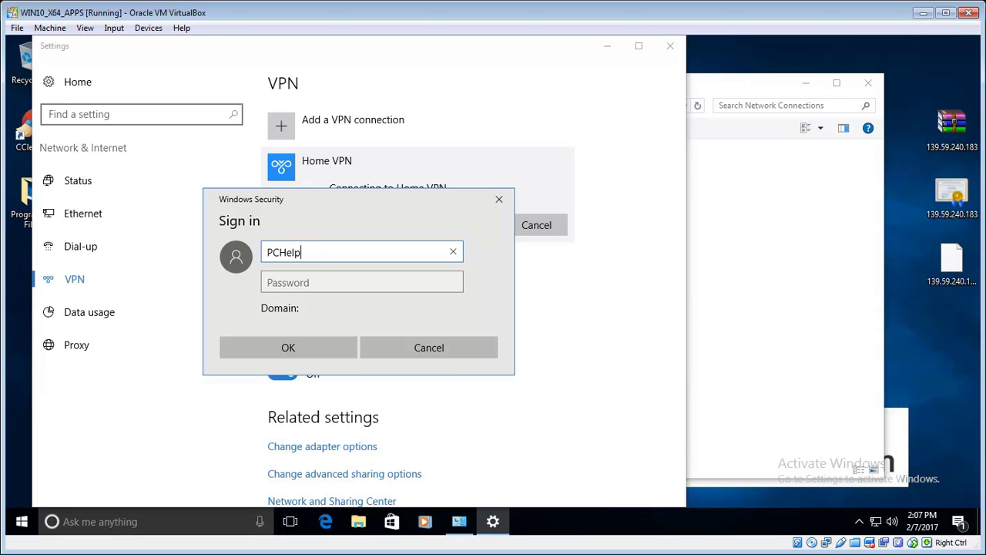
key("Tab")
type("*****")
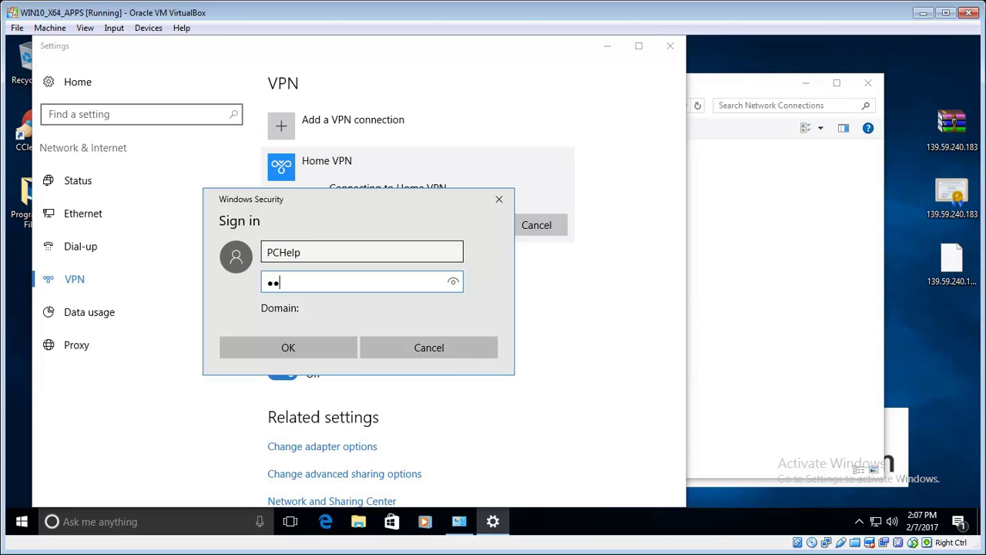
type("****")
left_click(306, 351)
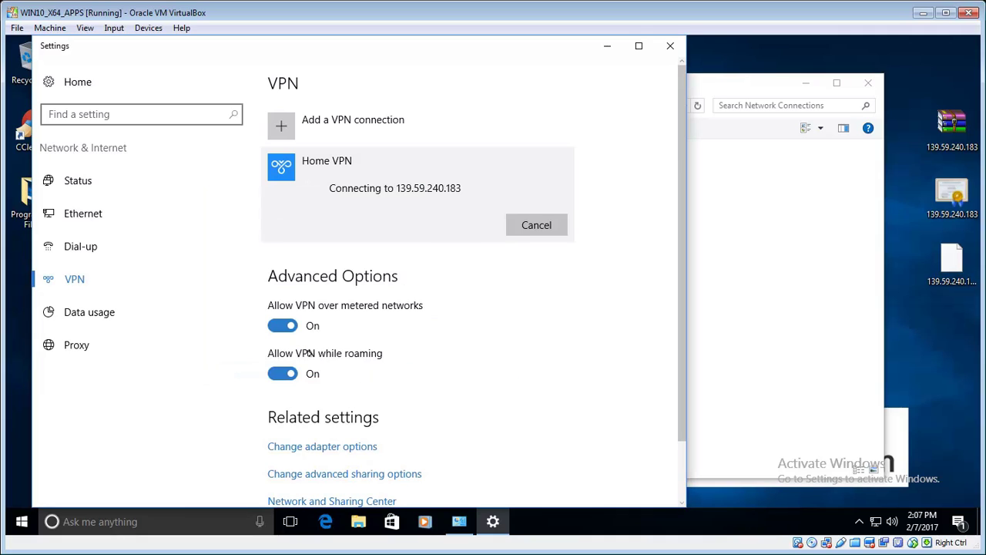